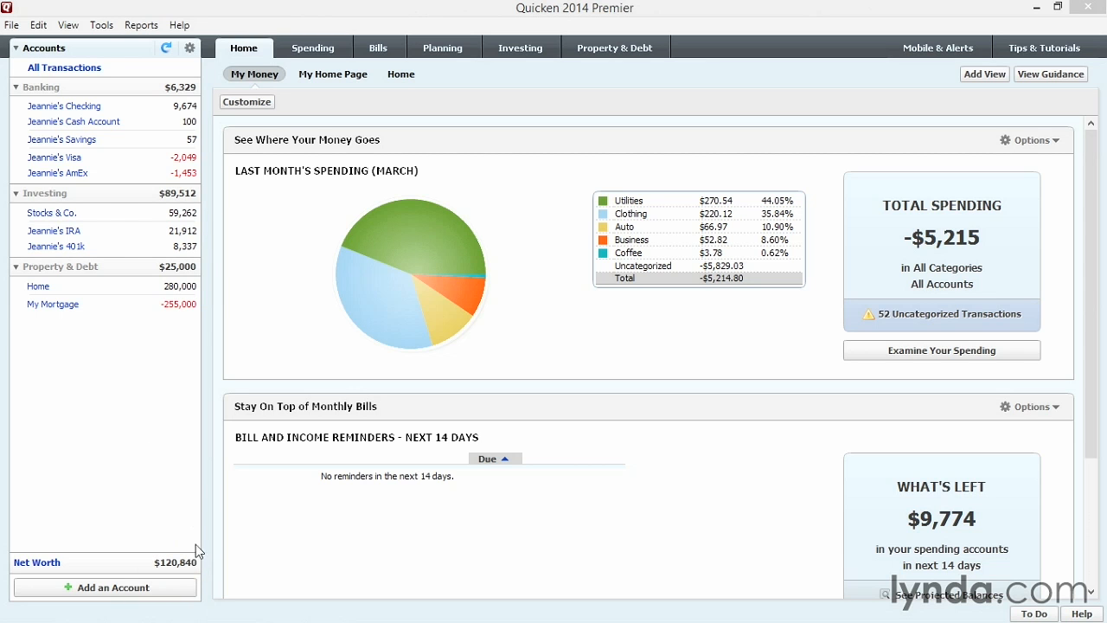
- Review the registers of the checking and cash accounts and return to the Home overview
left_click(89, 104)
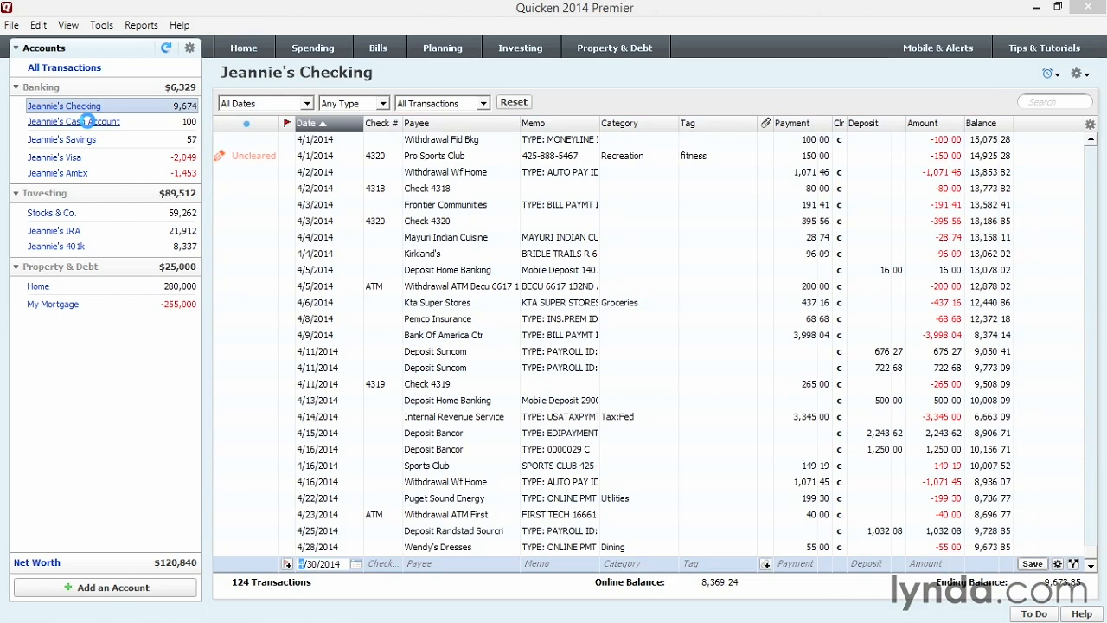
left_click(73, 121)
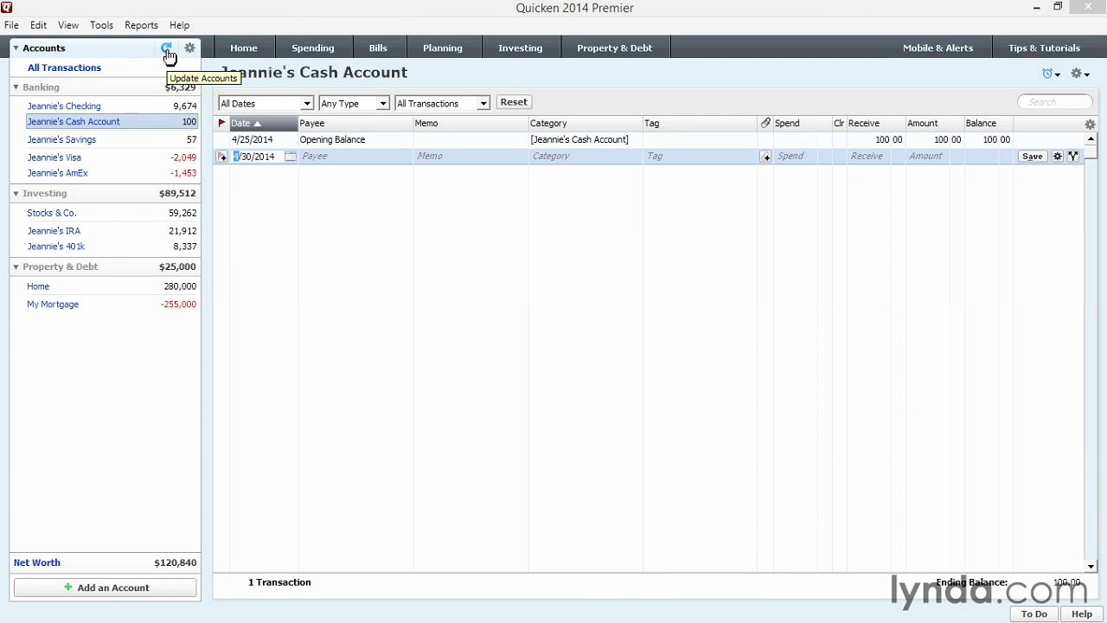
left_click(234, 54)
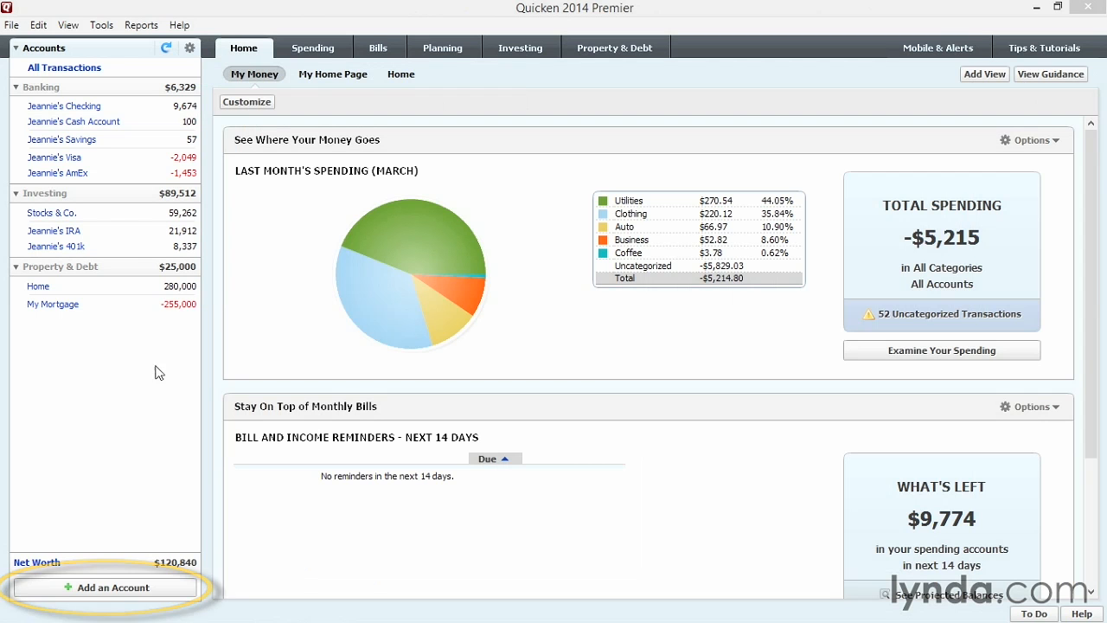
- Look over the account types that can be added, and collapse and re-expand the Accounts bar
left_click(100, 591)
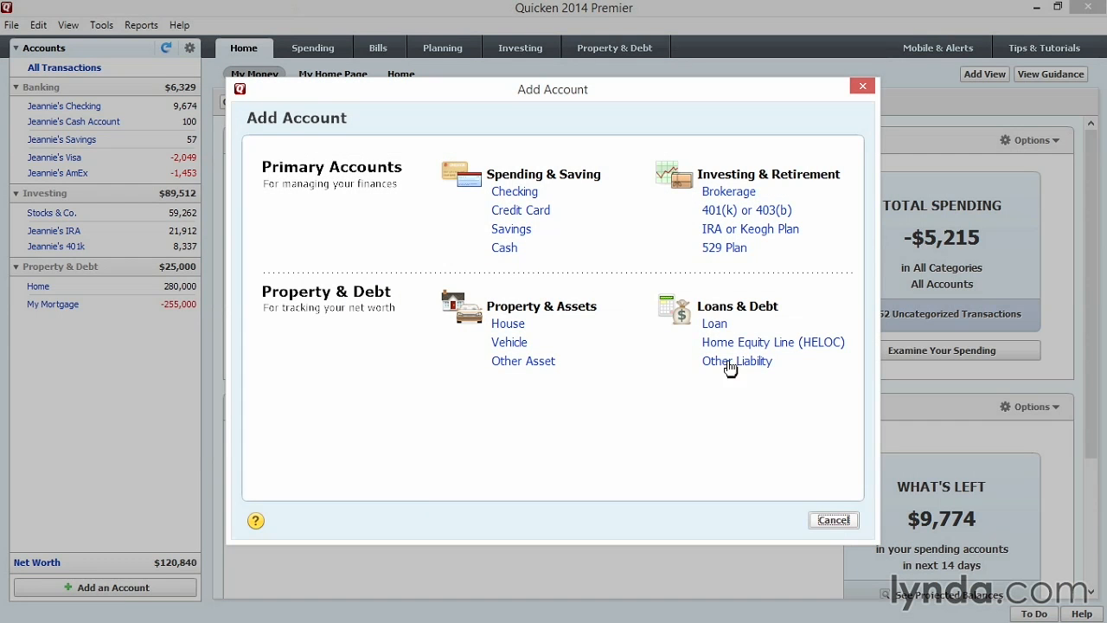
left_click(833, 522)
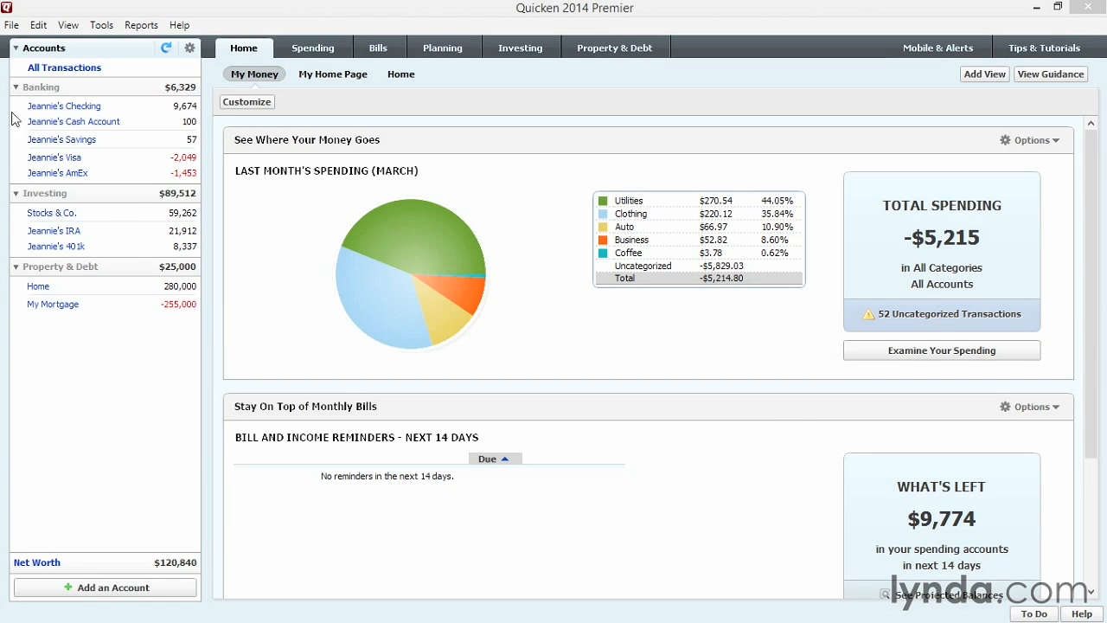
left_click(16, 49)
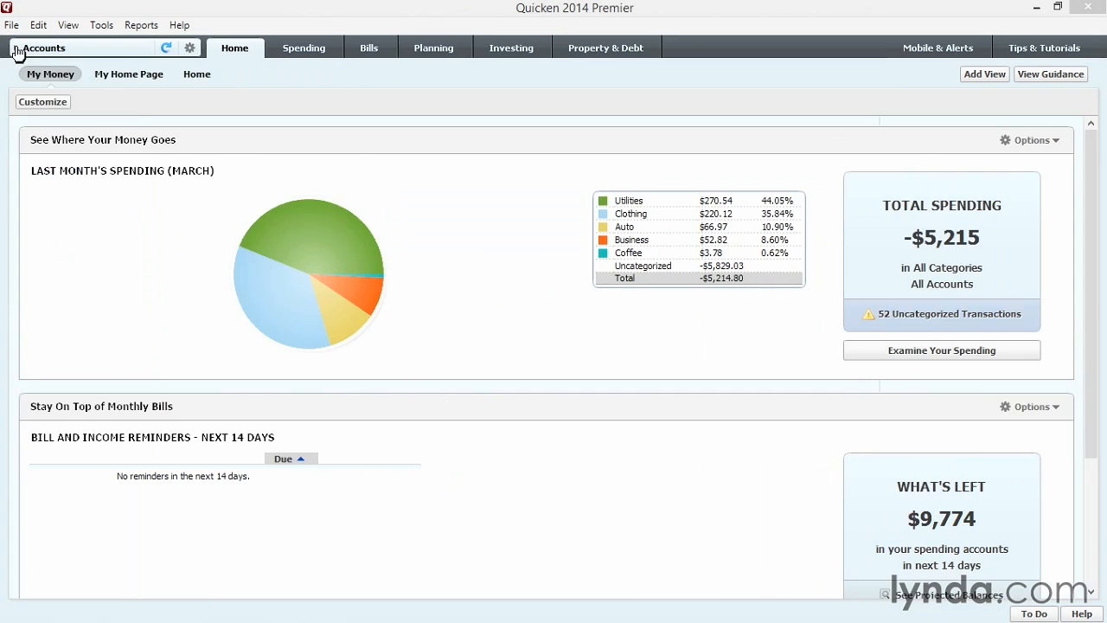
left_click(17, 49)
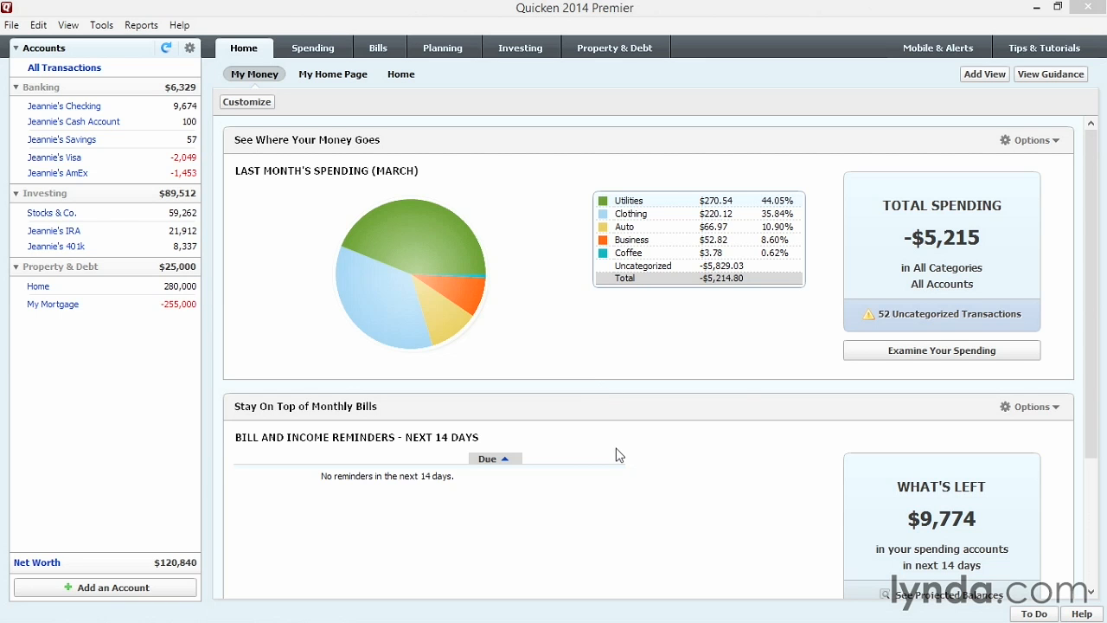
- Inspect the customization options for the My Money view and for a new Home view, cancelling both
left_click_drag(1094, 344, 1094, 272)
left_click(267, 106)
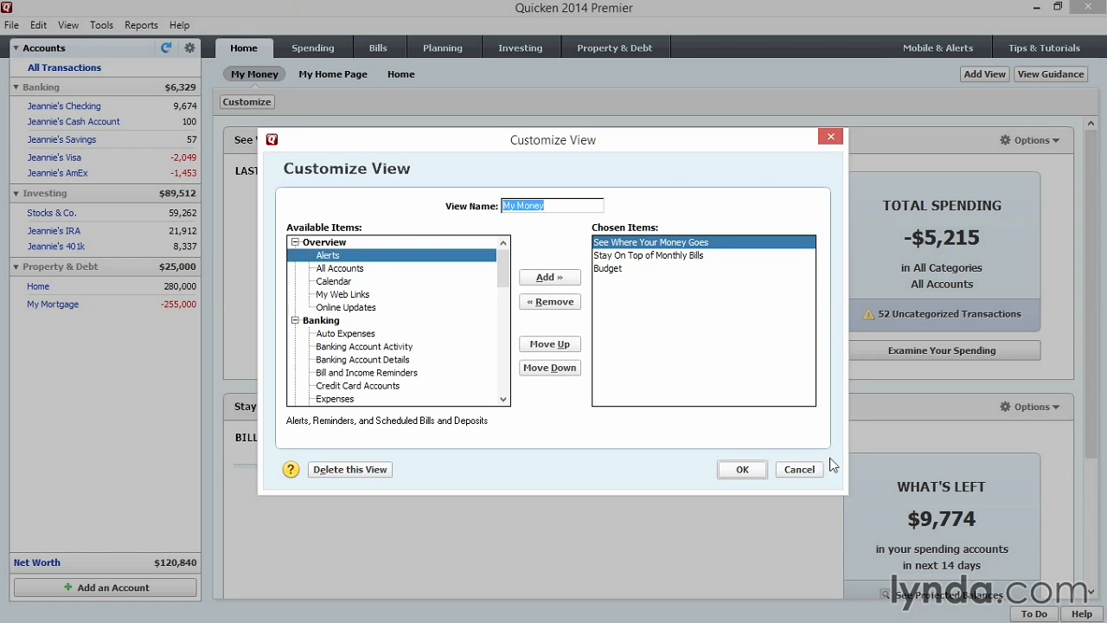
left_click(805, 471)
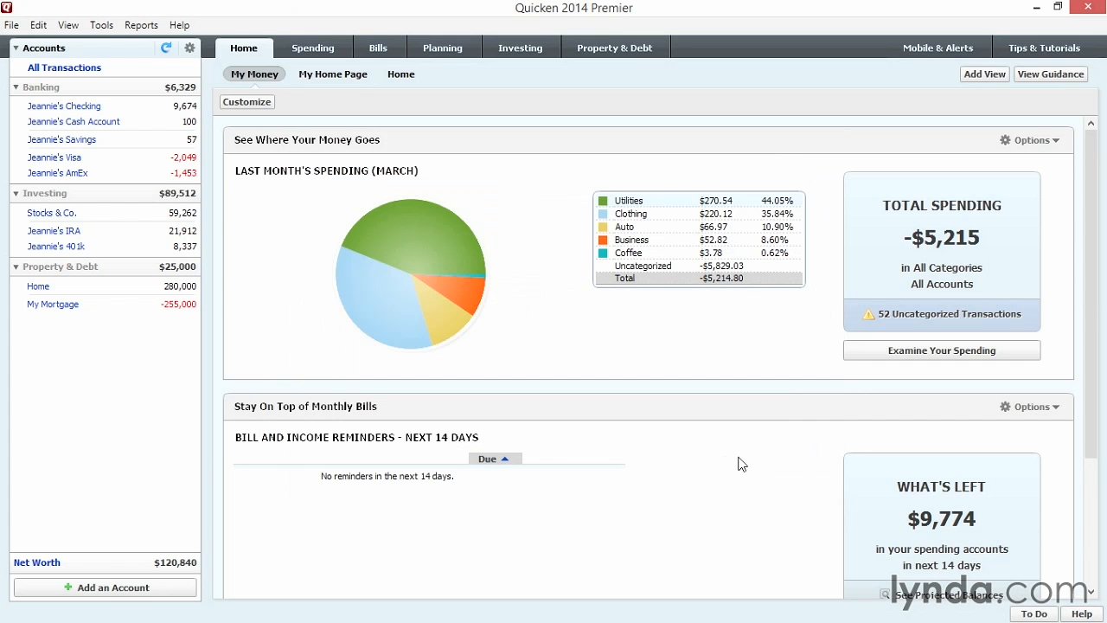
left_click(984, 75)
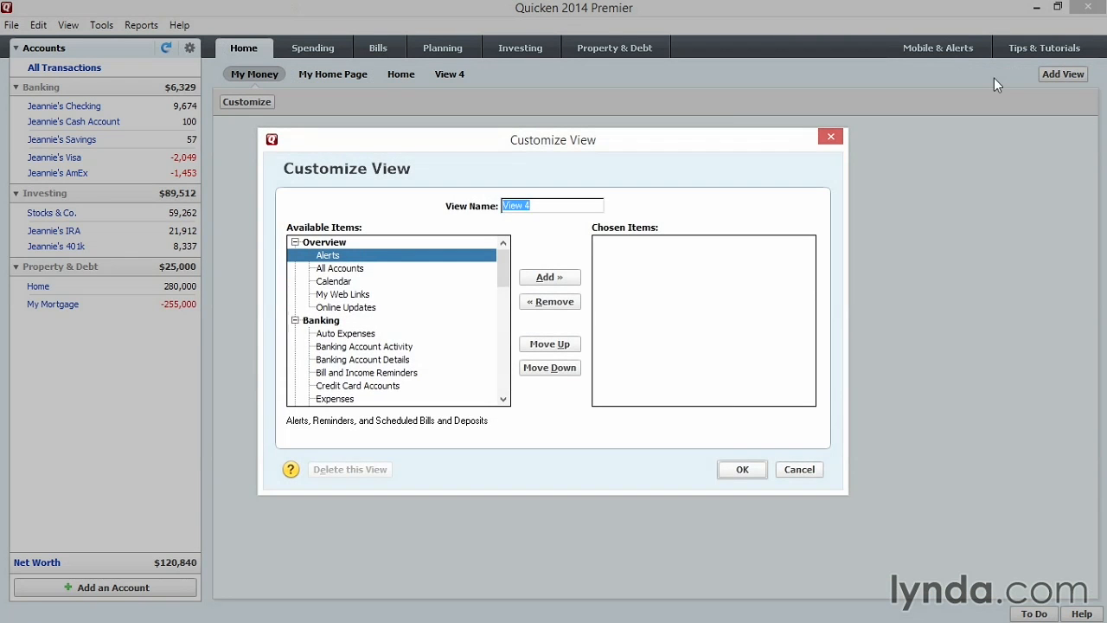
left_click(805, 471)
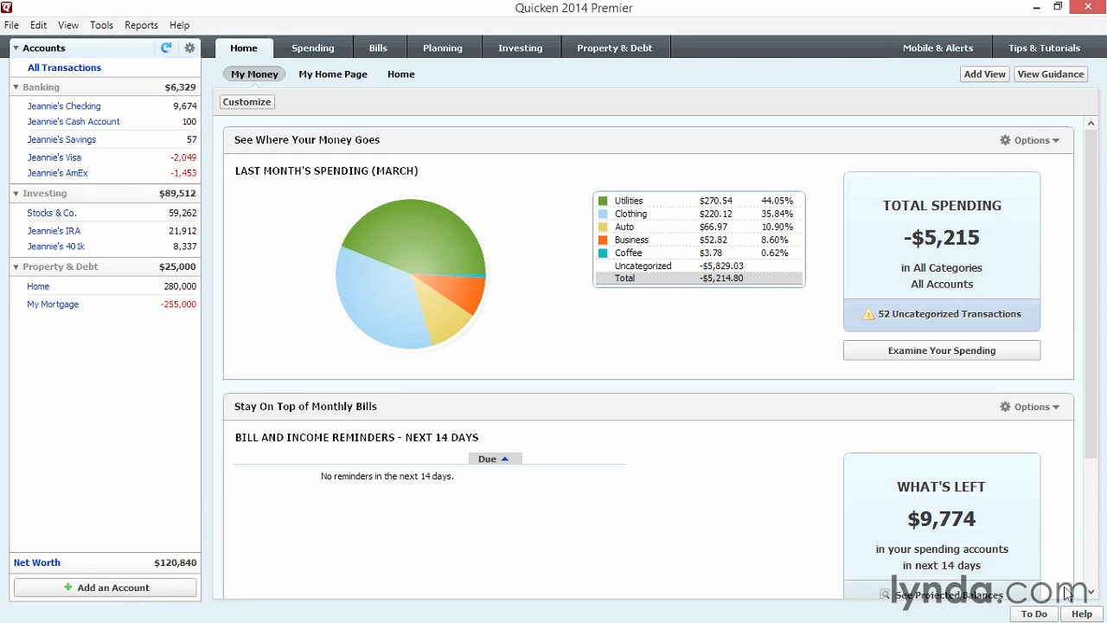
- Show the Qcard guidance for the Home area and dismiss it
left_click(1069, 76)
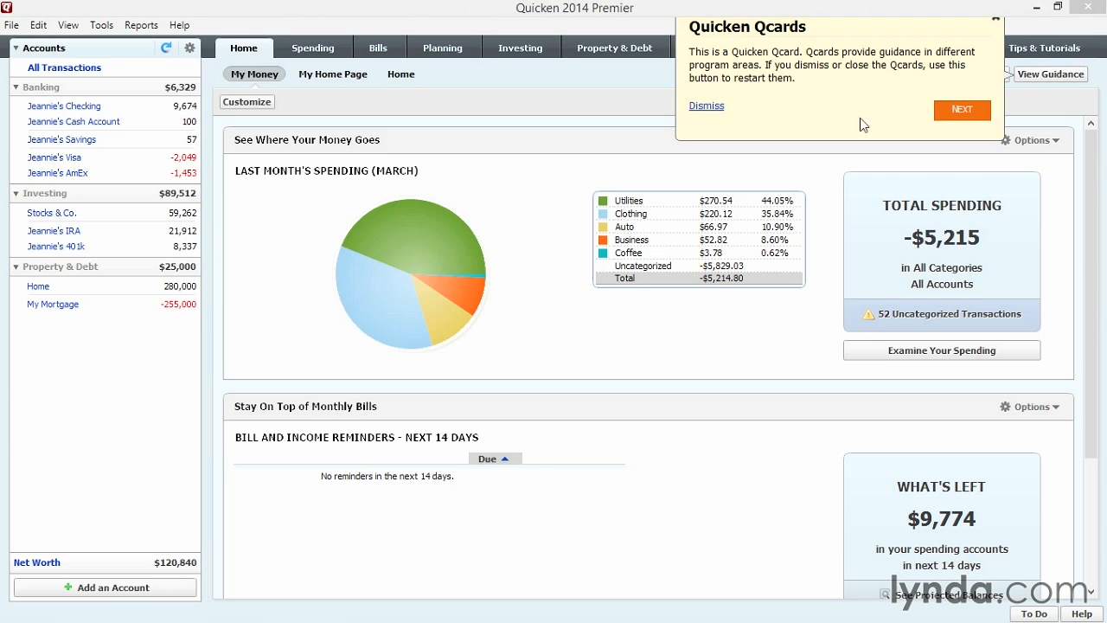
left_click(715, 110)
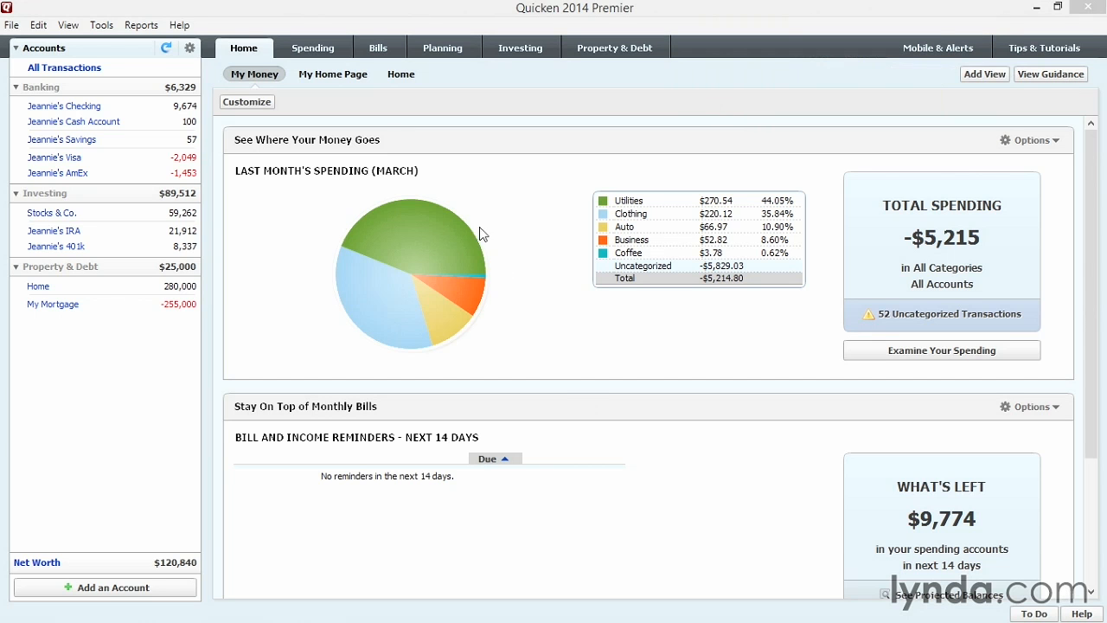
- Review the Spending overview, the projected balances and upcoming bills, and the Planning budget
left_click(333, 56)
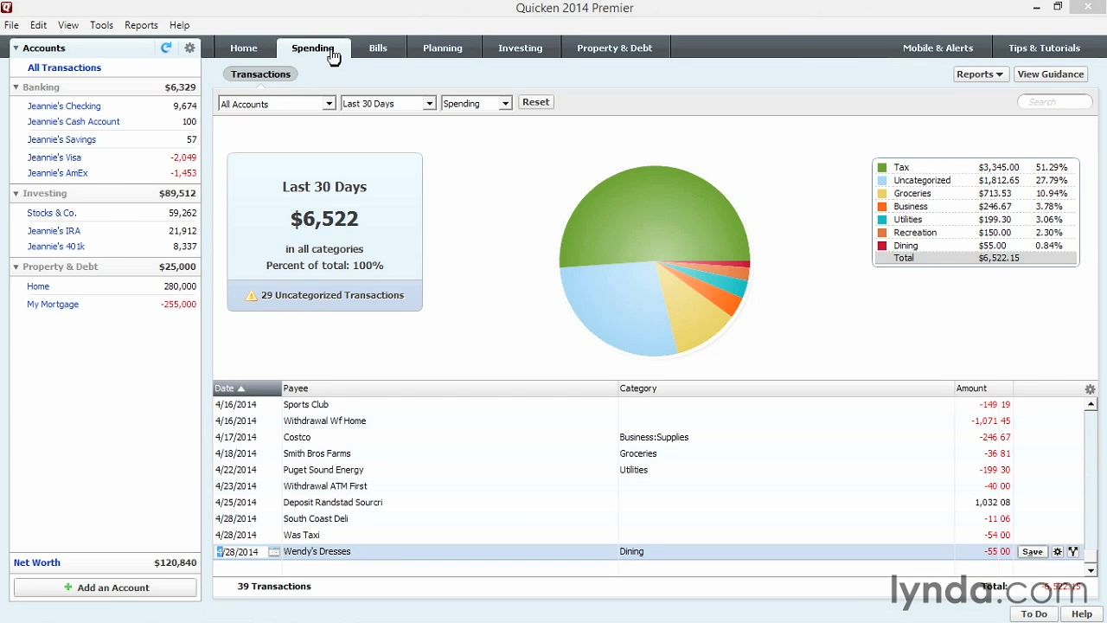
left_click(387, 57)
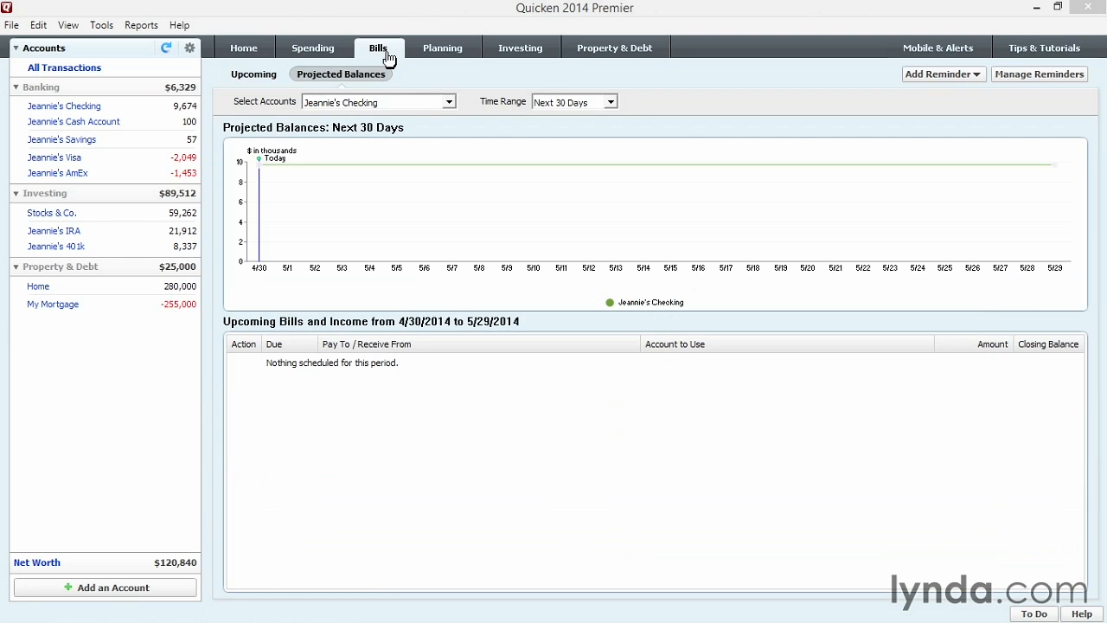
left_click(254, 74)
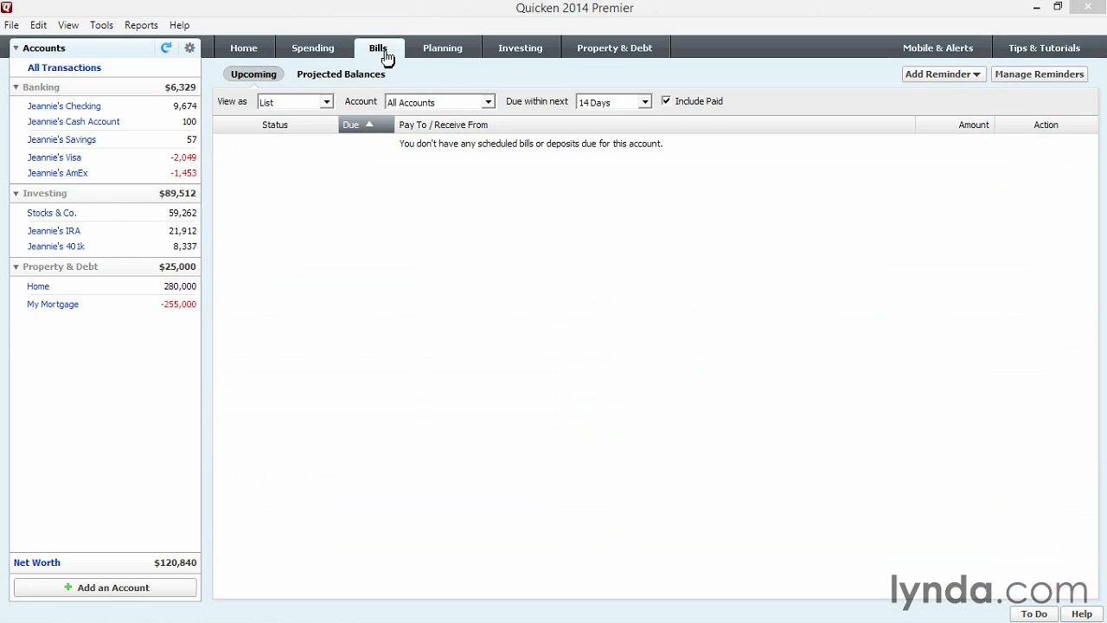
left_click(429, 58)
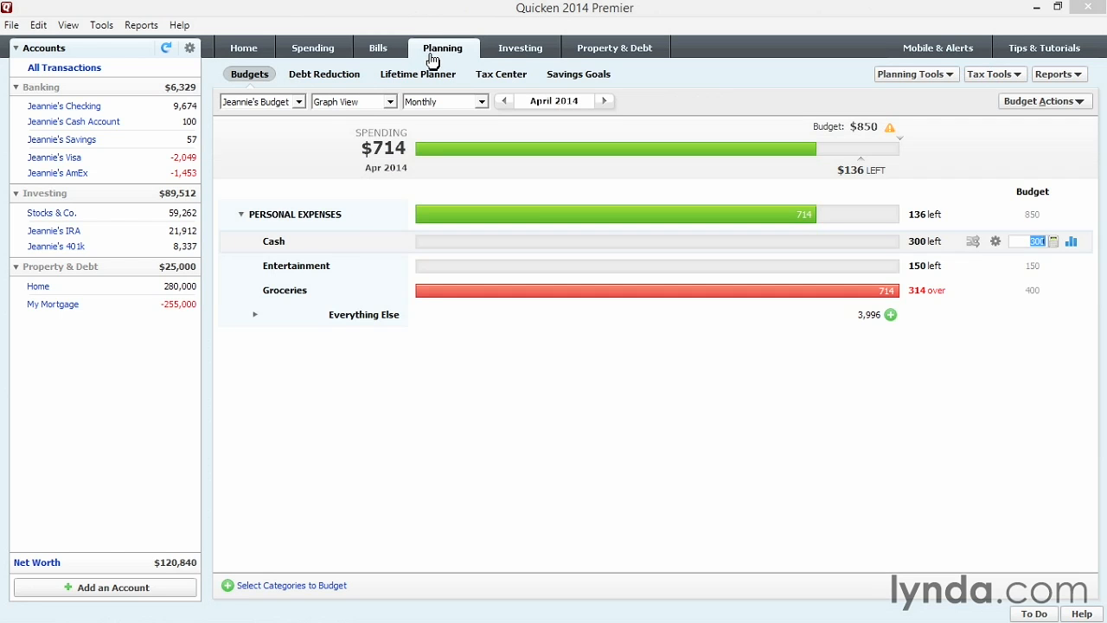
- Review the Investing, Property & Debt, Mobile & Alerts, and Tips & Tutorials areas
left_click(517, 58)
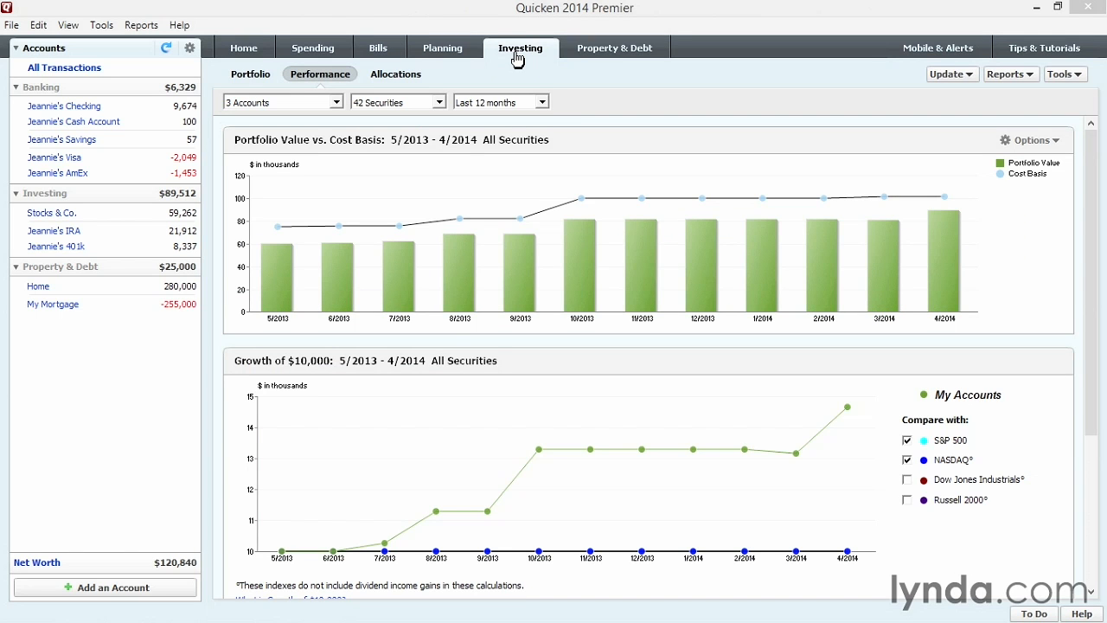
left_click(586, 51)
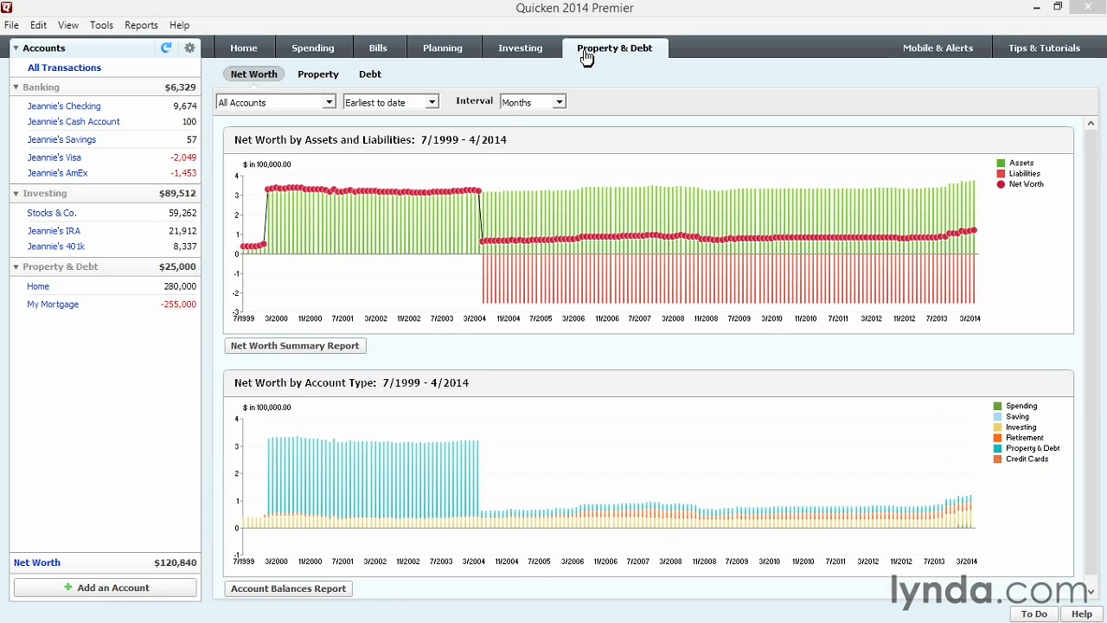
left_click(917, 52)
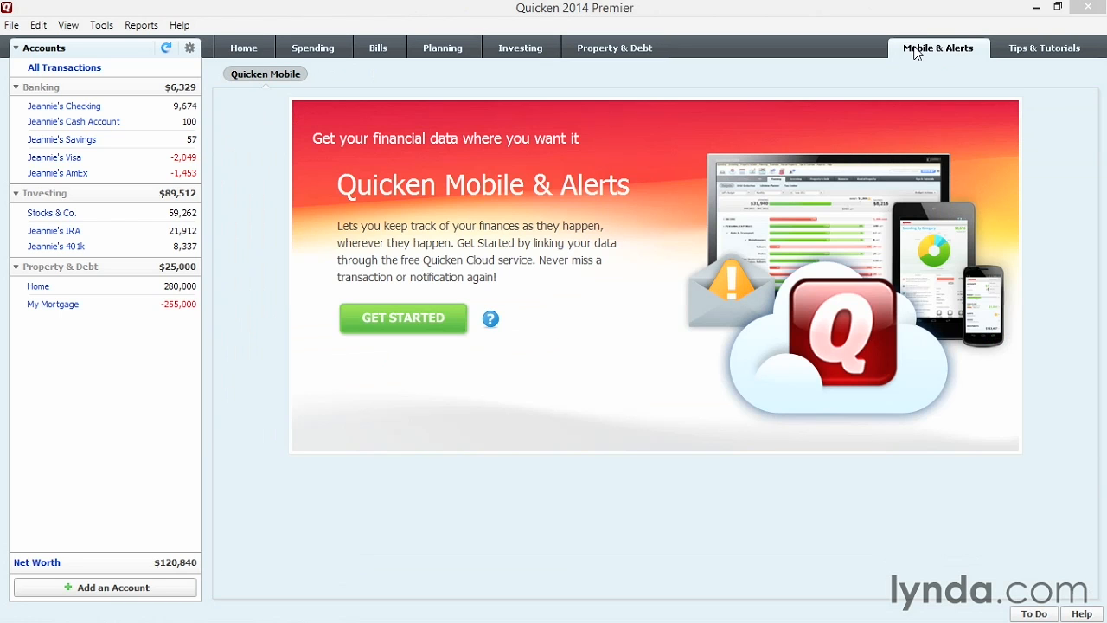
left_click(1018, 50)
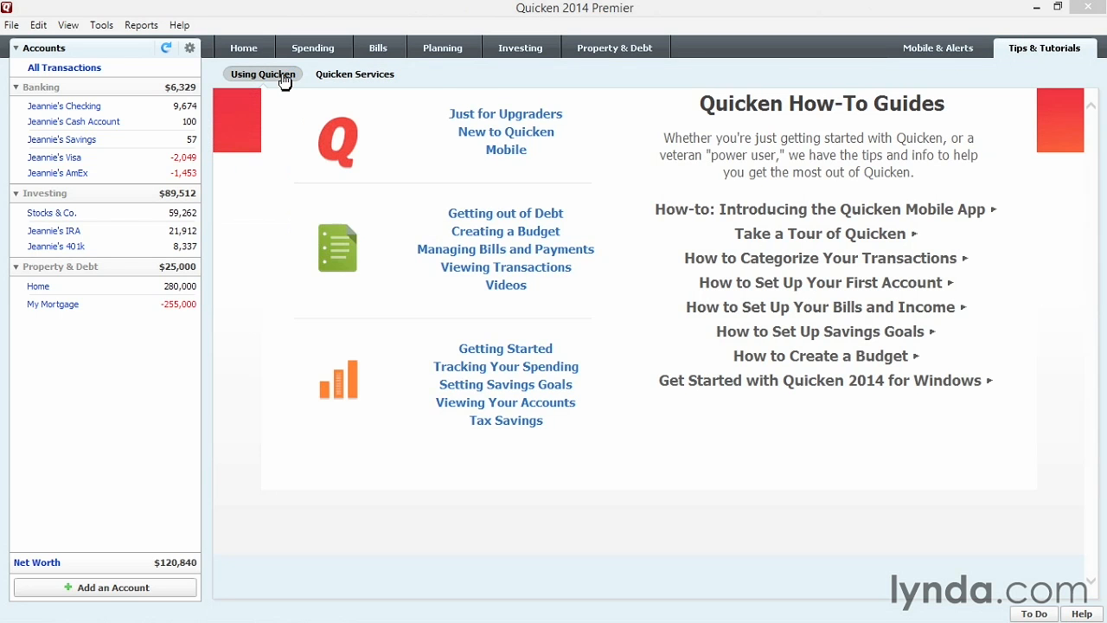
- Show the To Do list and hide it again
left_click(1042, 614)
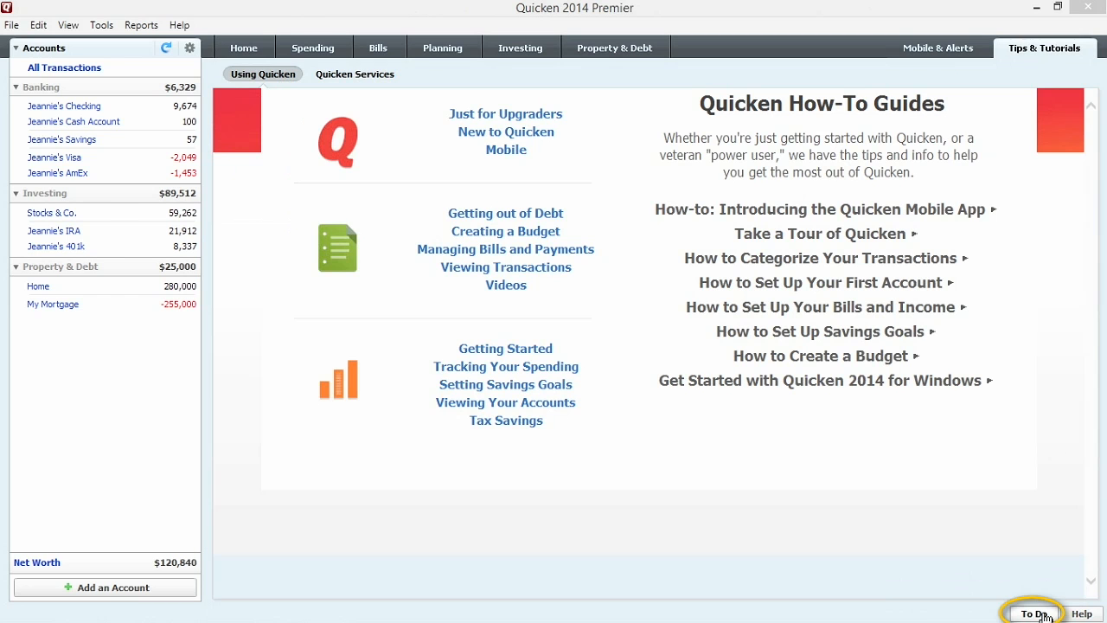
left_click(1042, 614)
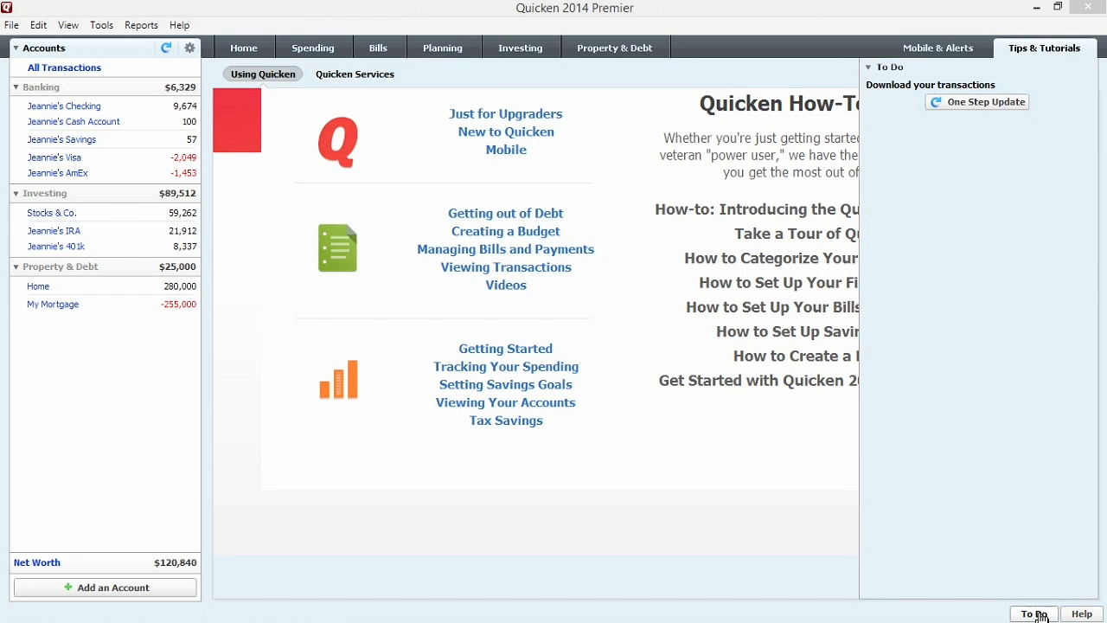
left_click(869, 68)
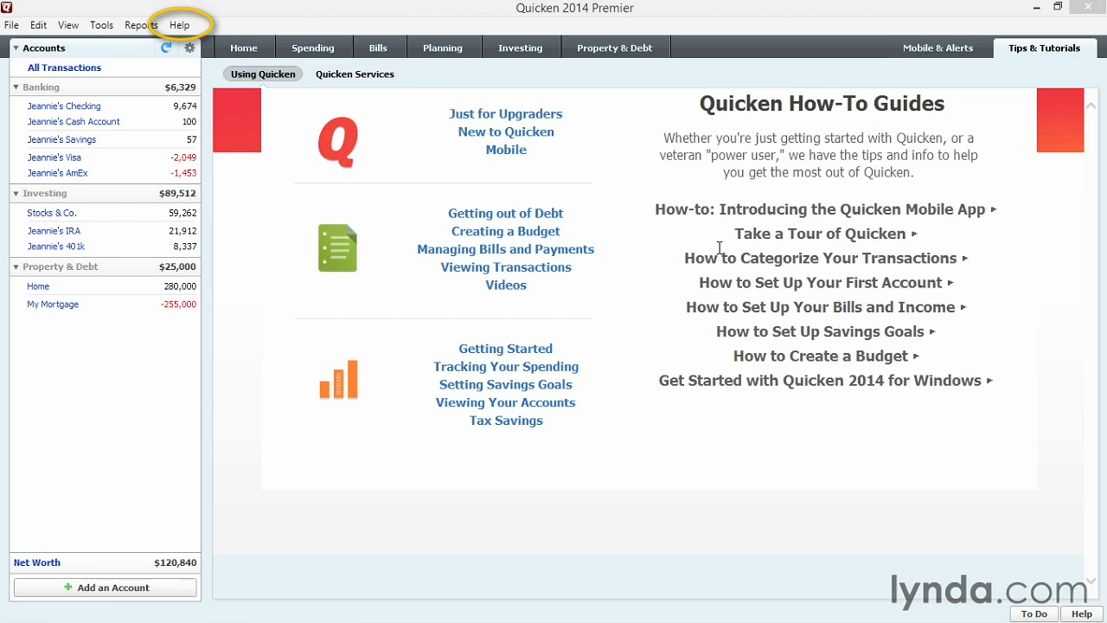
- Look at the search and contents sections of Quicken Help and close the help window
left_click(188, 26)
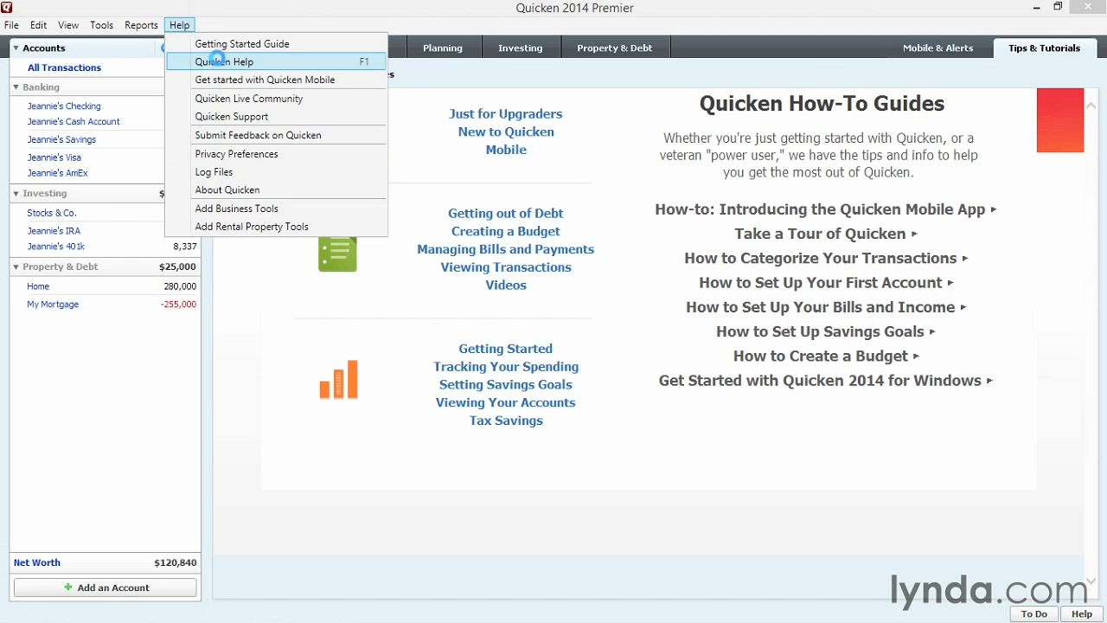
left_click(218, 61)
left_click(272, 134)
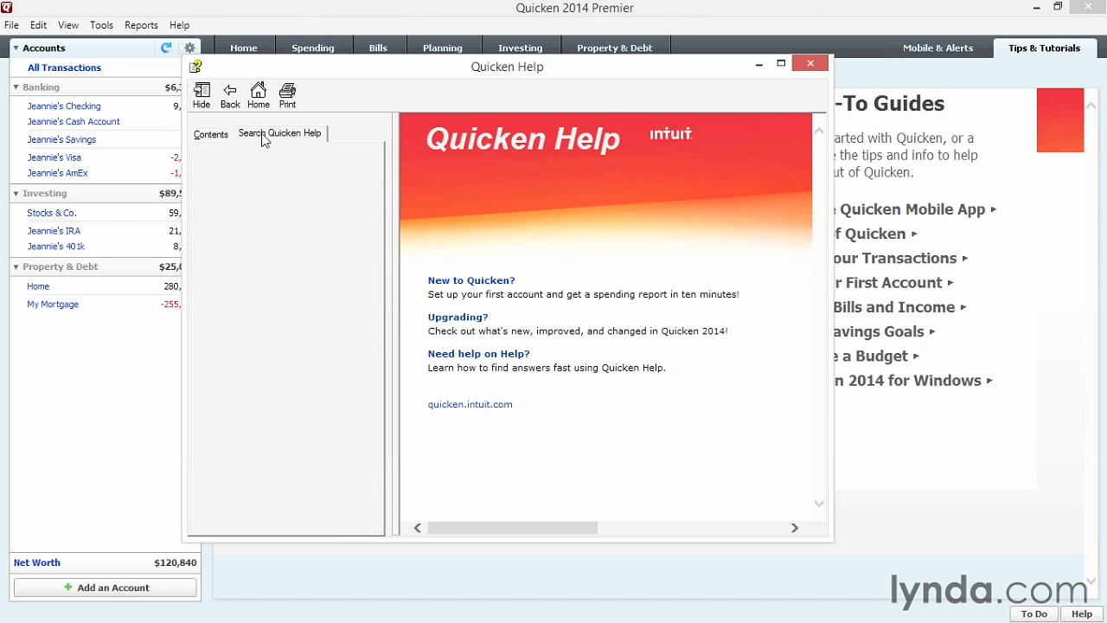
left_click(219, 138)
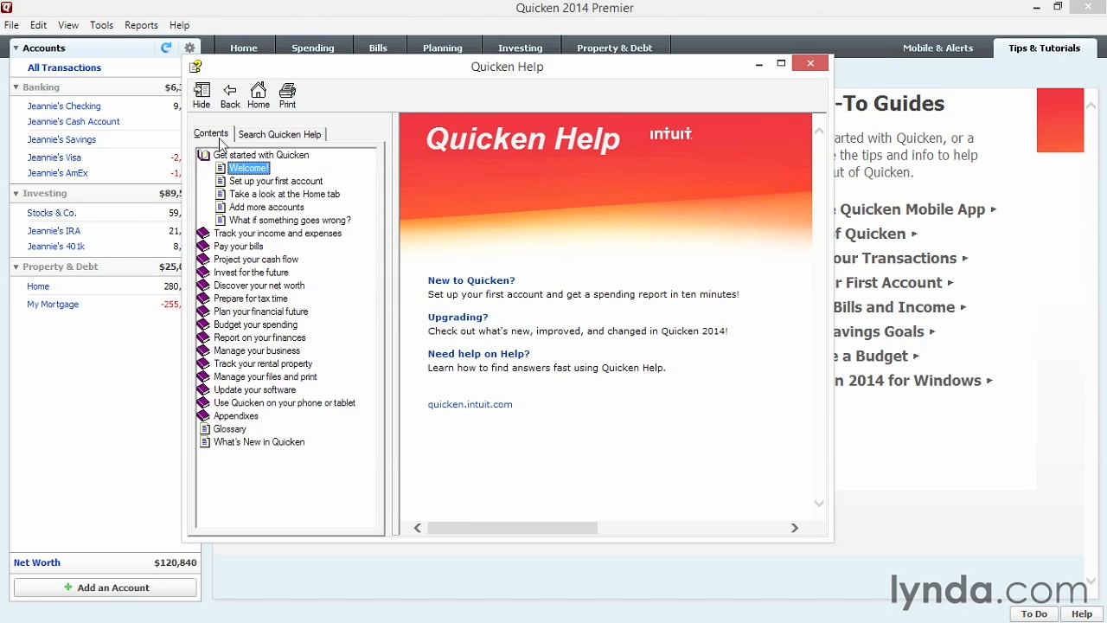
left_click(809, 64)
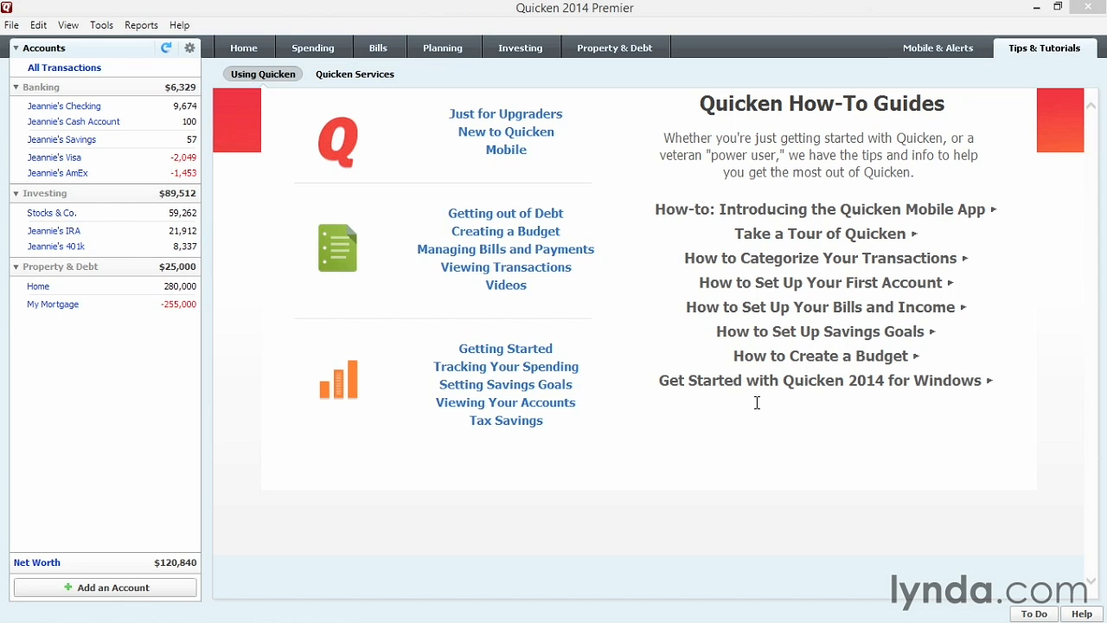
left_click(12, 27)
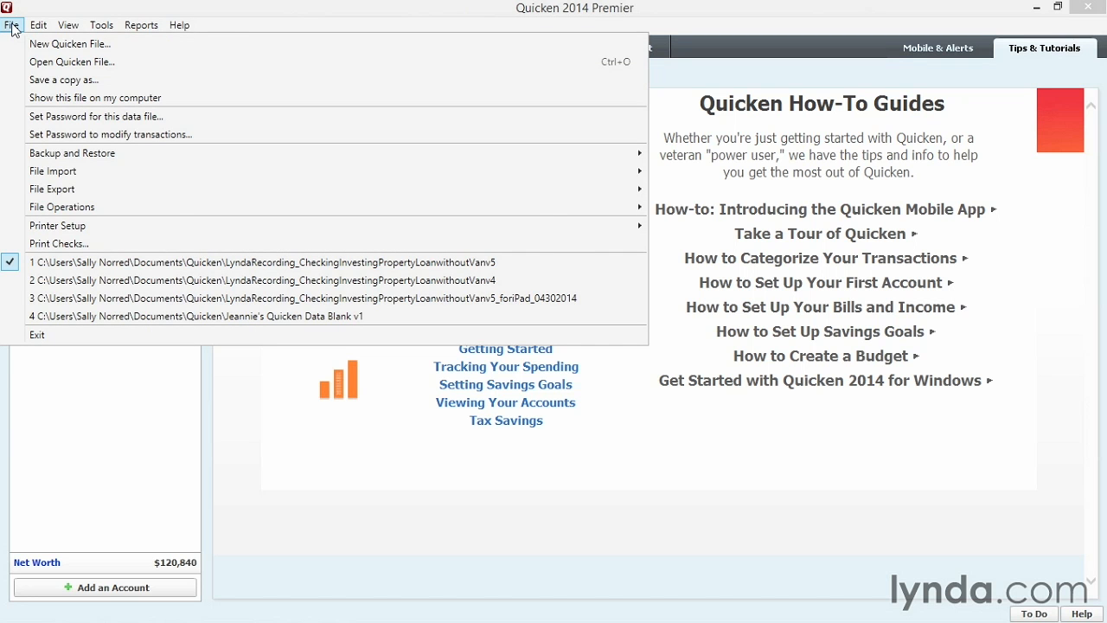
mouse_move(39, 26)
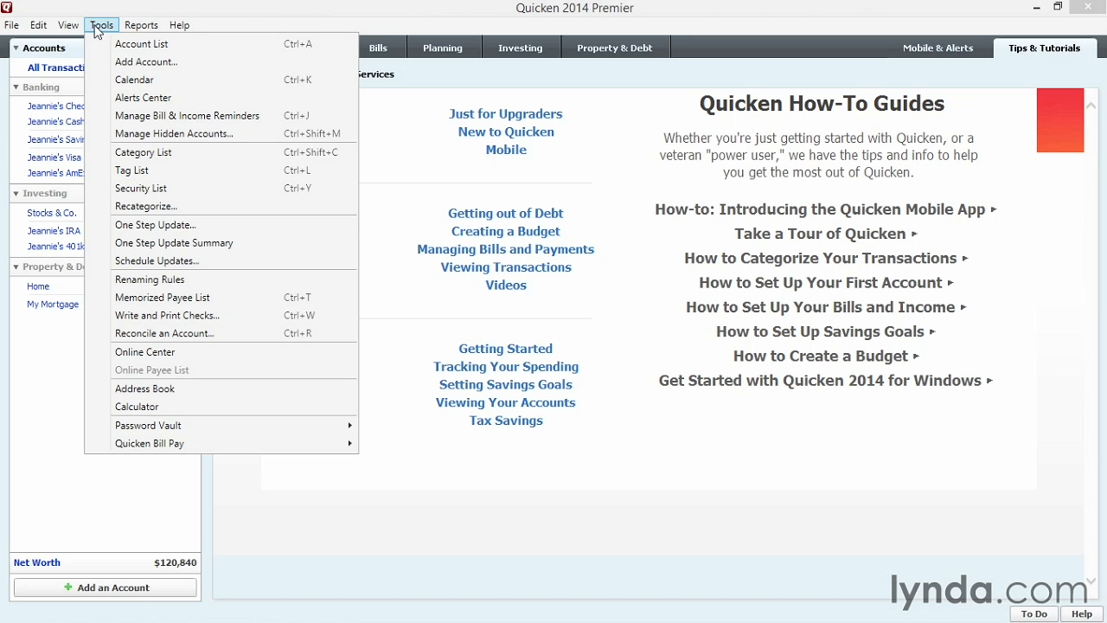
mouse_move(140, 27)
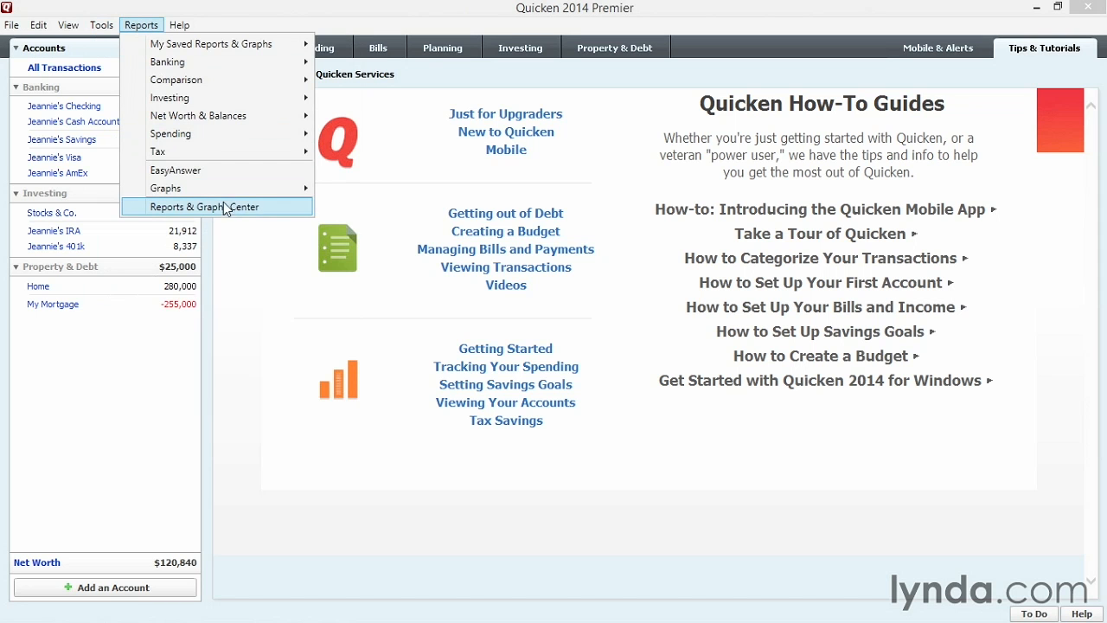
mouse_move(192, 29)
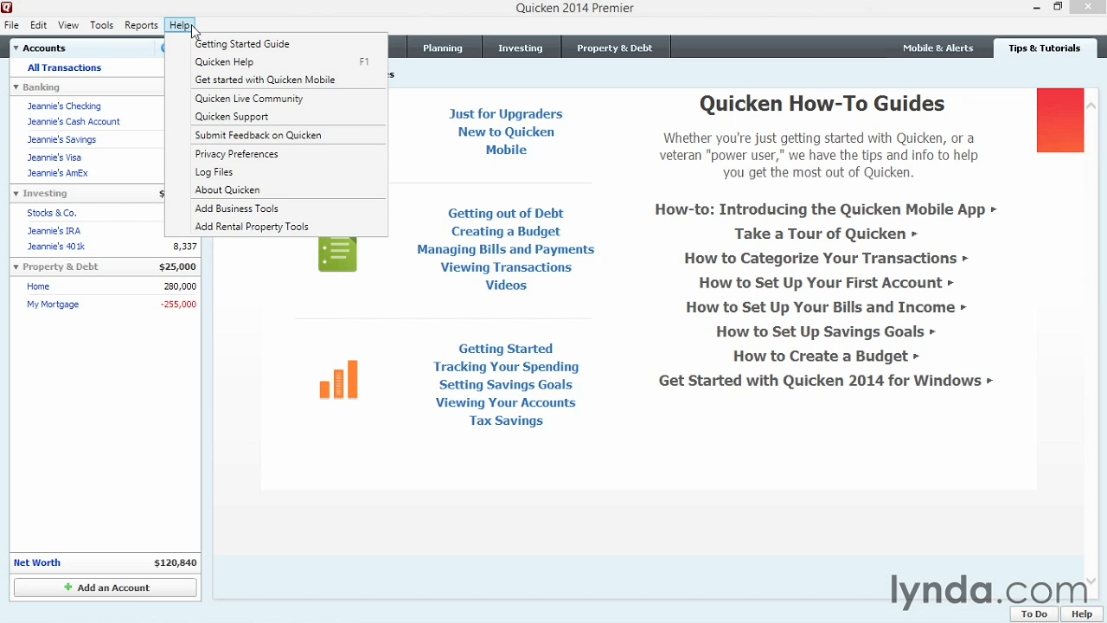
left_click(221, 23)
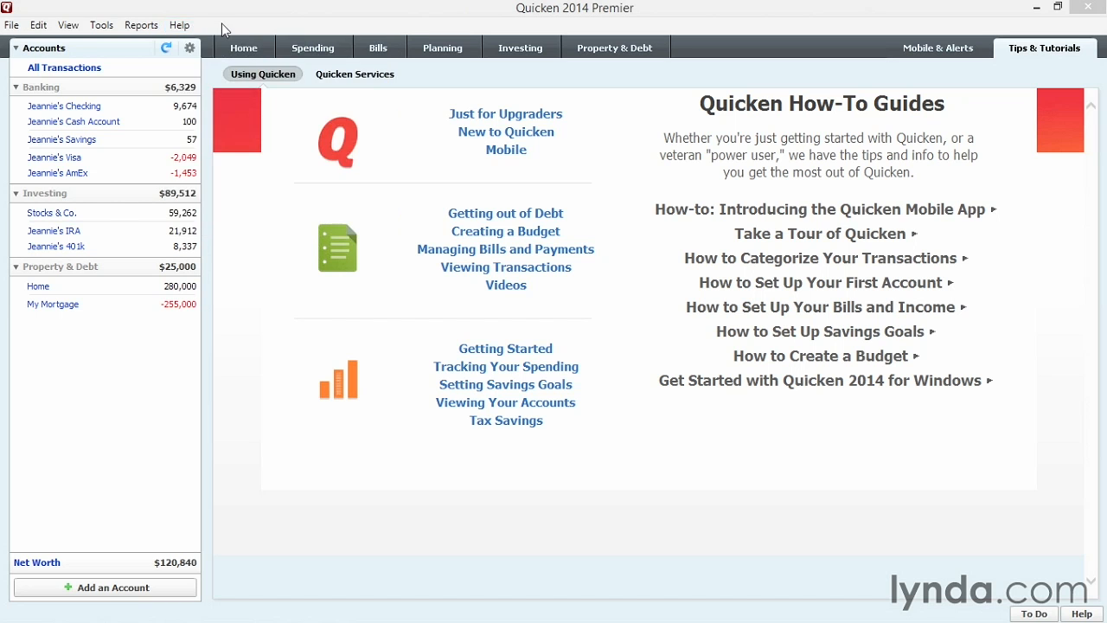
- Turn on the display of the toolbar
left_click(69, 25)
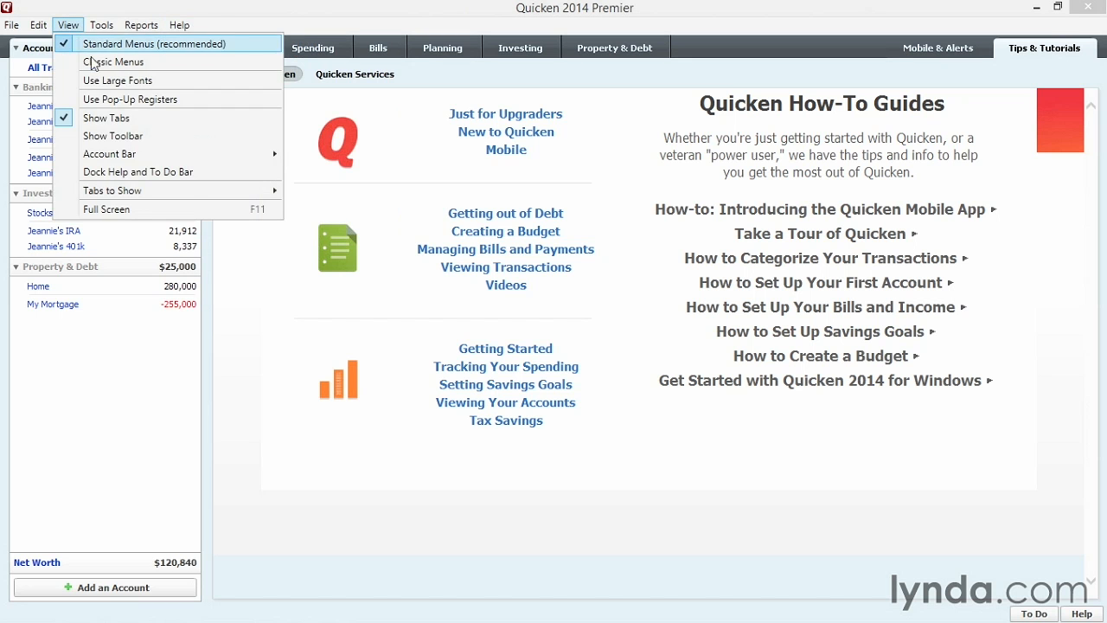
left_click(134, 136)
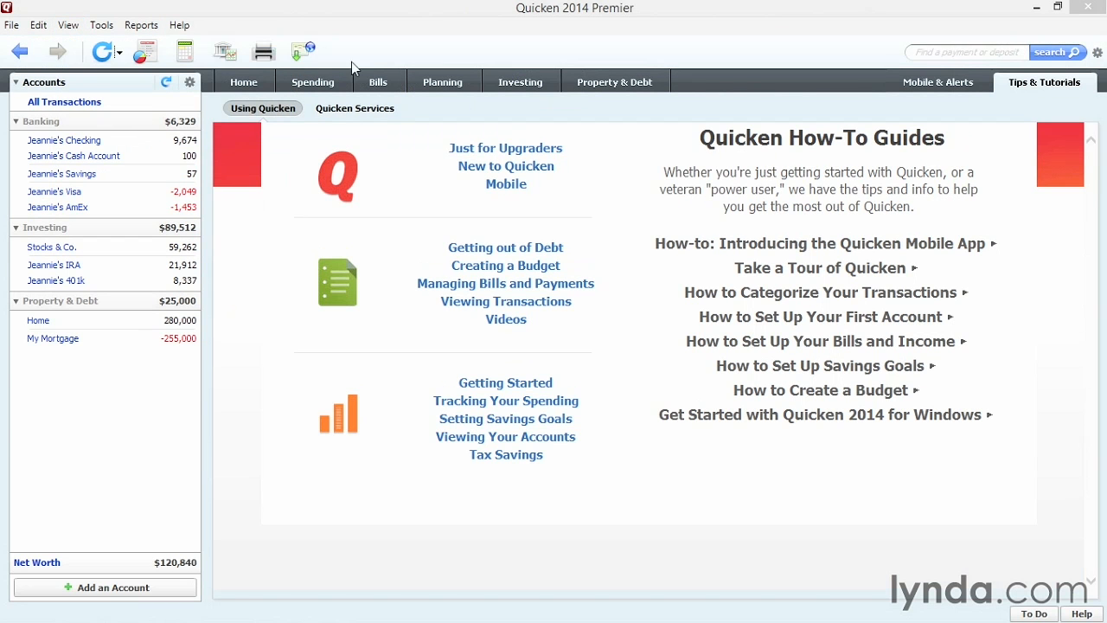
- Check the view options and the Customize Toolbar settings, leaving the toolbar buttons as they are
left_click(71, 26)
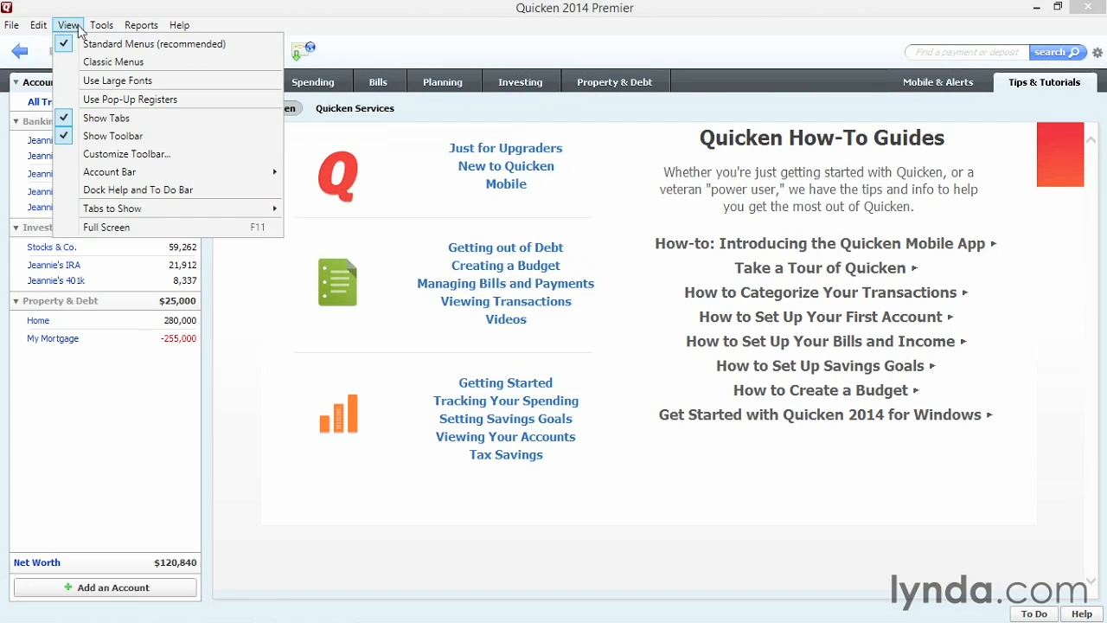
left_click(459, 60)
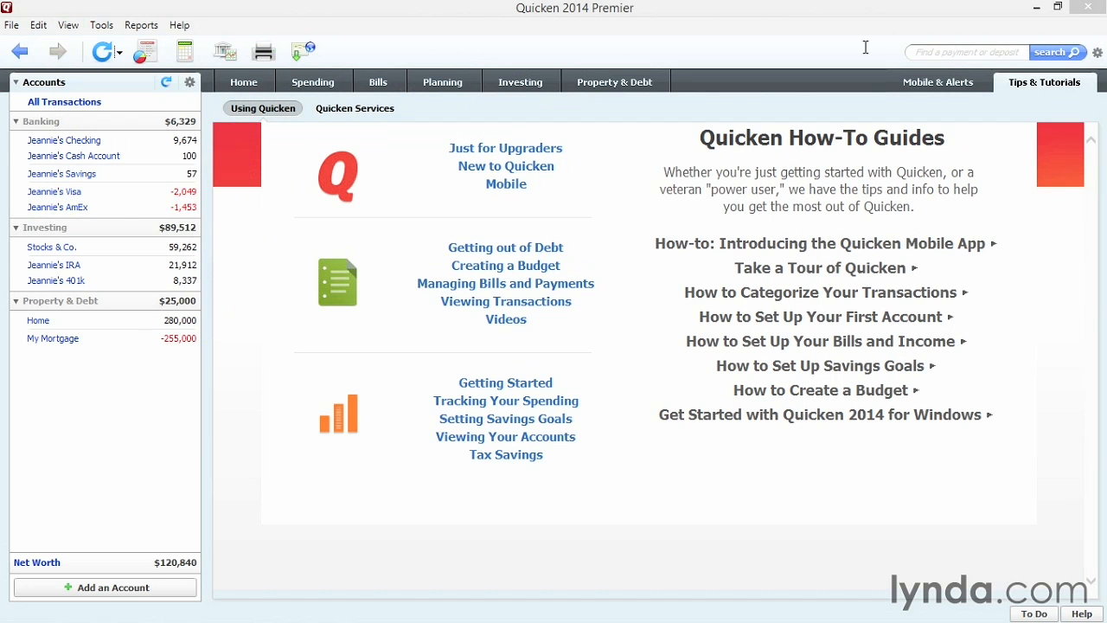
left_click(1097, 54)
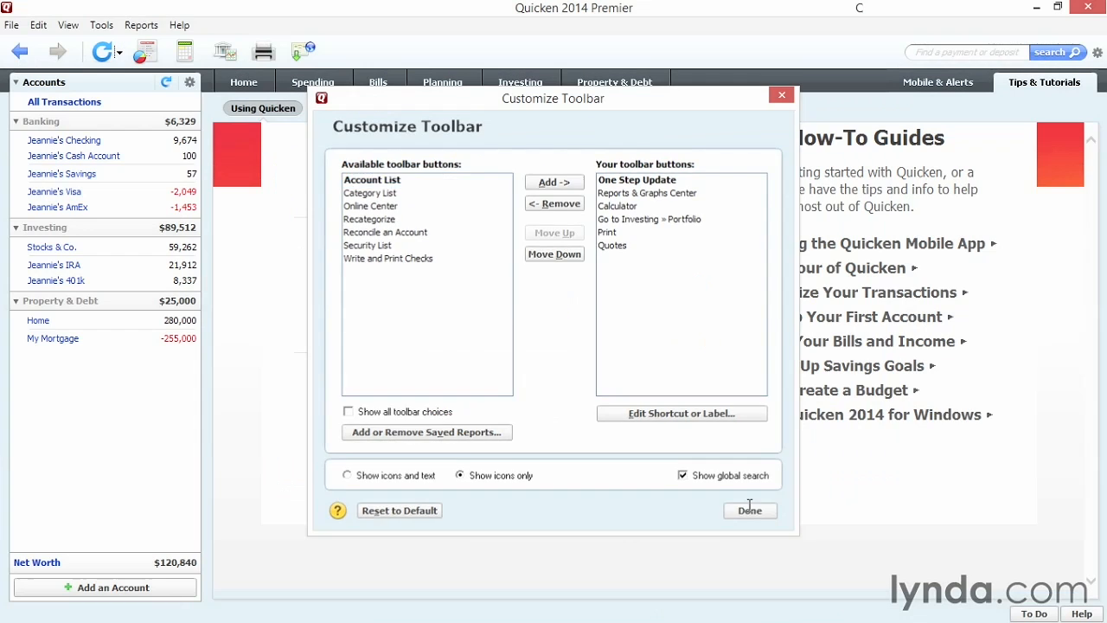
left_click(749, 510)
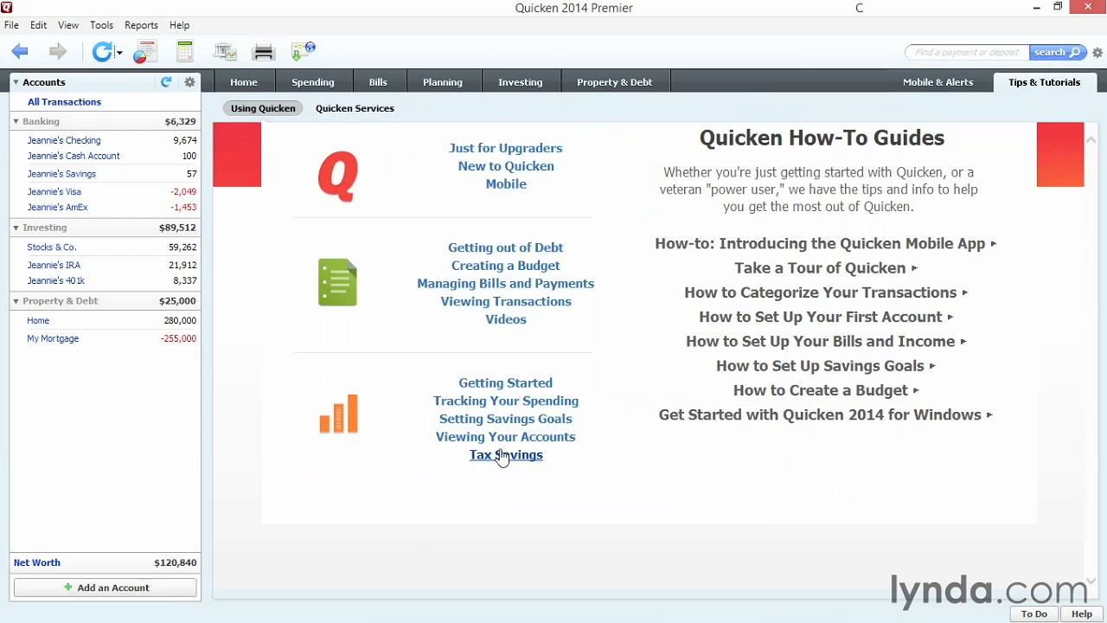